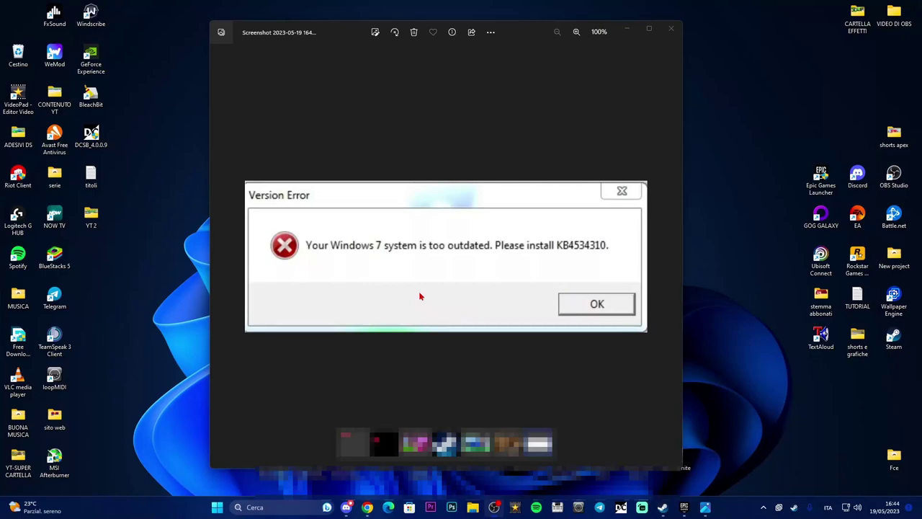
Switch to Chrome and bring up the Google results for "requisiti windows 10"
click(367, 506)
click(628, 8)
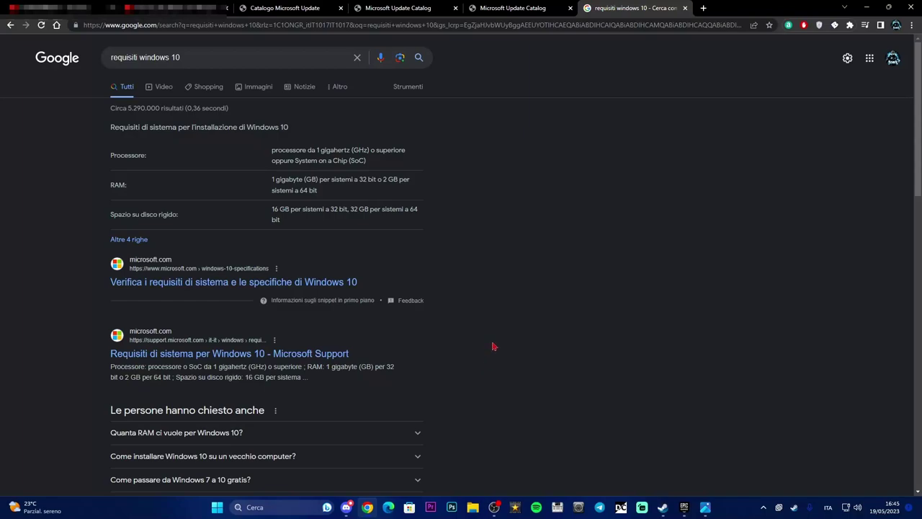
Review the open Microsoft Update Catalog result pages for KB4536952, KB4474419 and KB4490628, finishing on KB4490628
click(512, 8)
click(398, 8)
click(280, 7)
click(398, 5)
click(507, 9)
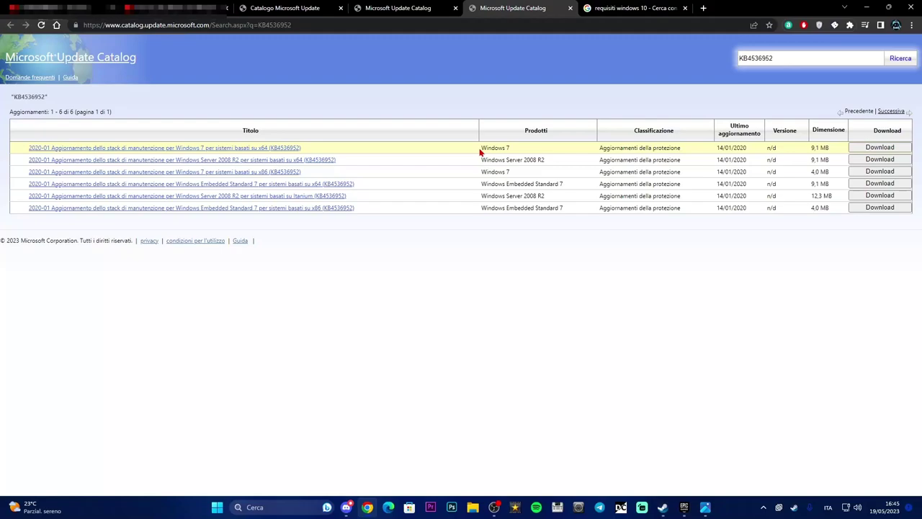
click(400, 8)
click(515, 8)
click(265, 6)
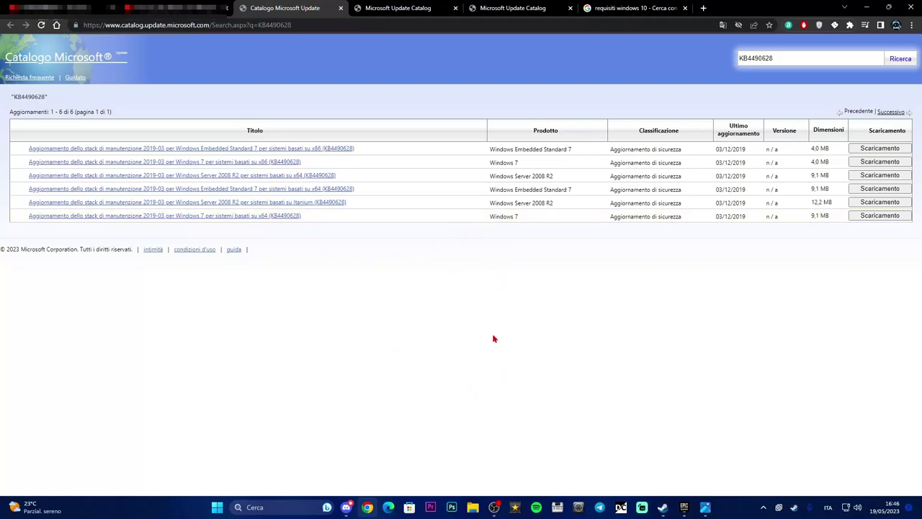
Check the Windows edition and version in the system information settings, and minimize the settings window
right_click(215, 508)
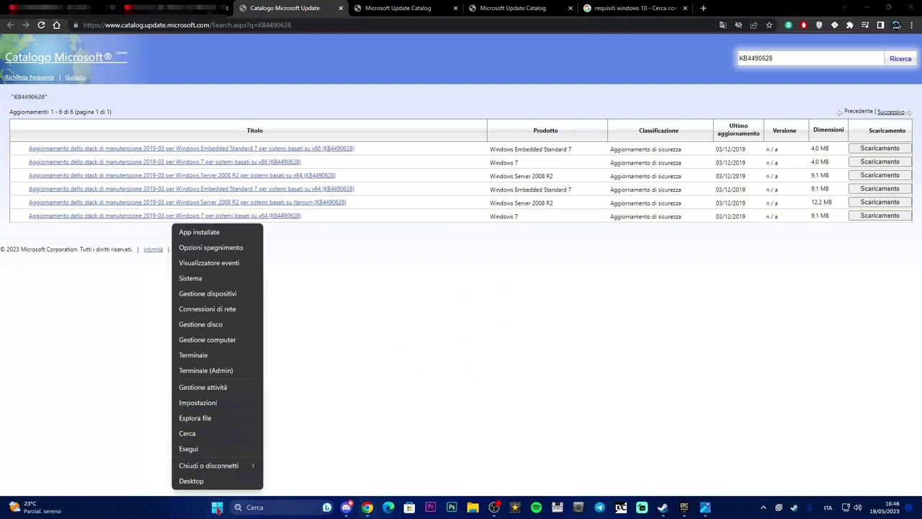
click(204, 284)
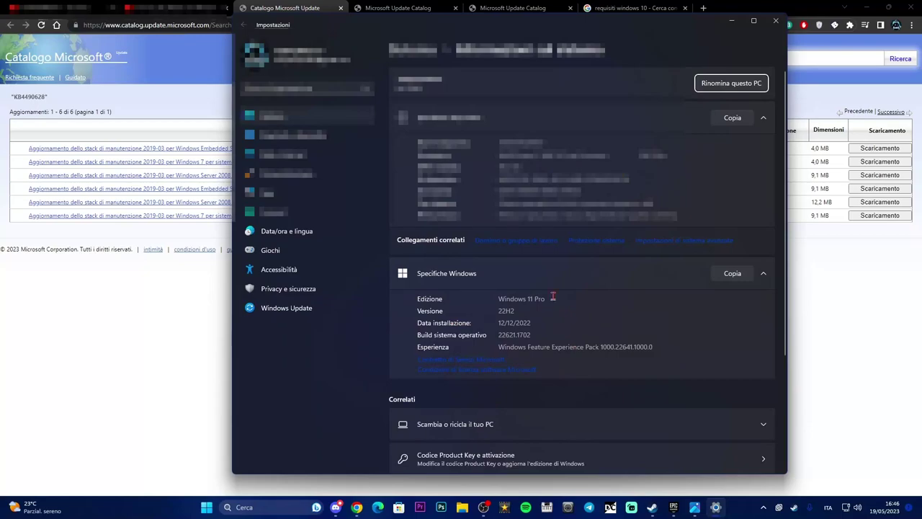
click(731, 20)
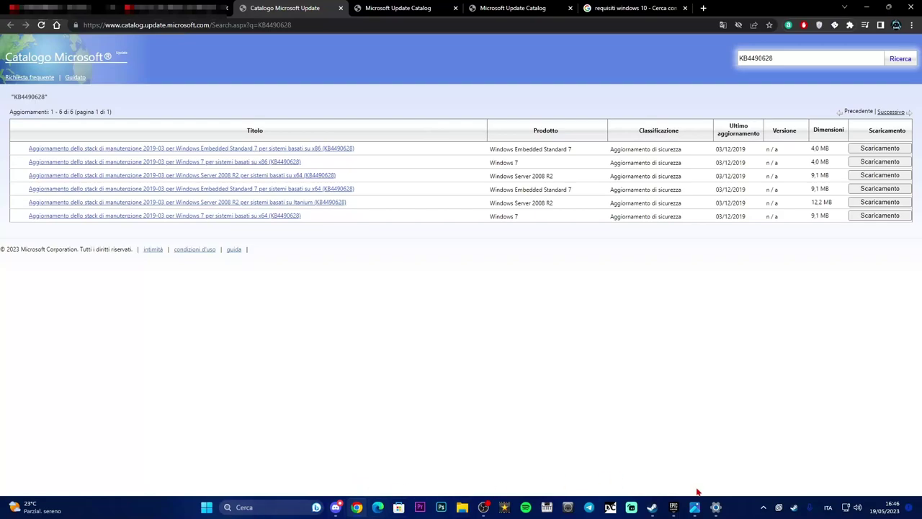
click(715, 507)
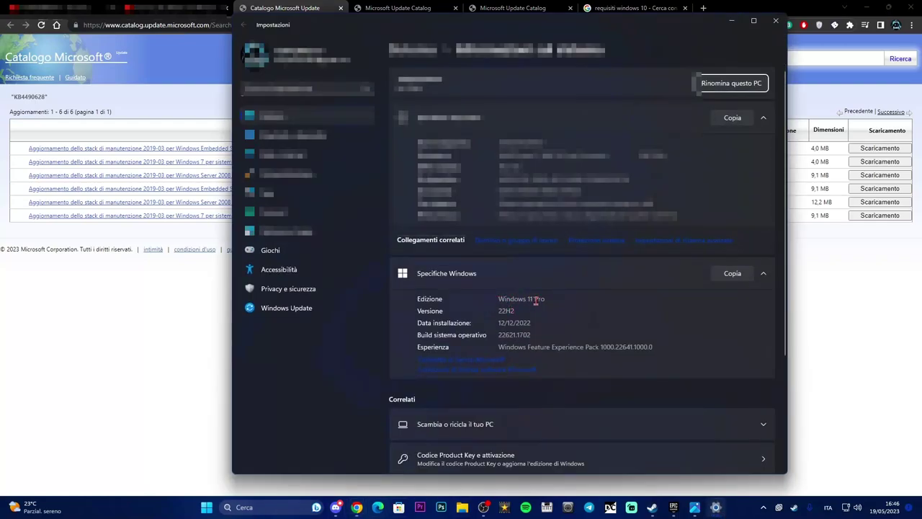
click(732, 20)
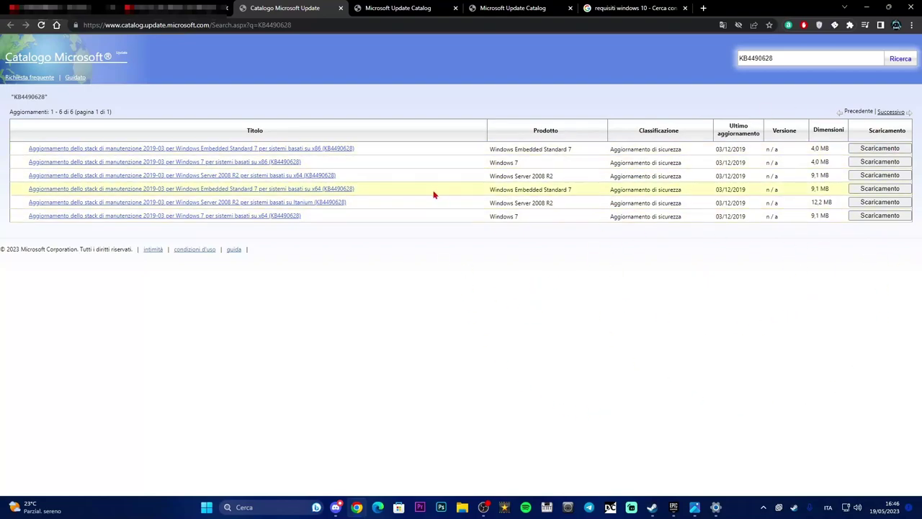
Download the KB4490628 update package for Windows Server 2008 R2 Itanium-based systems and save it to the Desktop
click(880, 153)
click(880, 203)
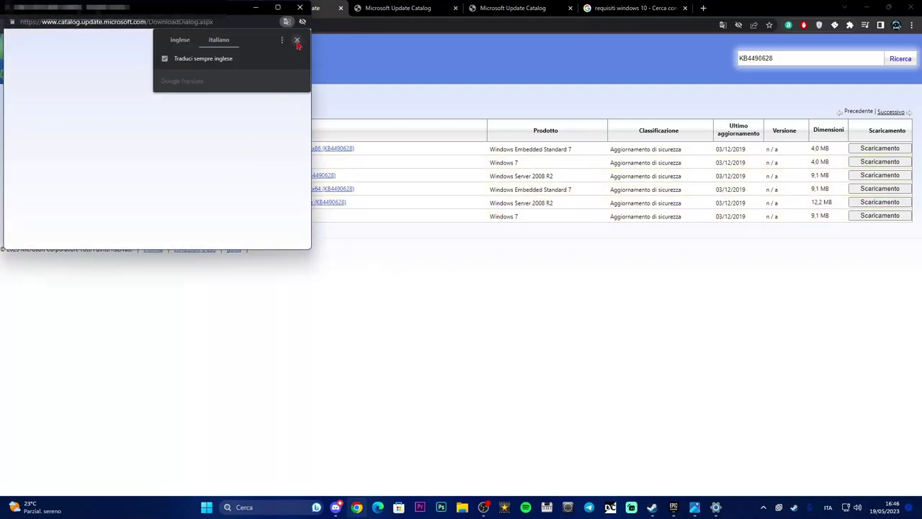
click(297, 41)
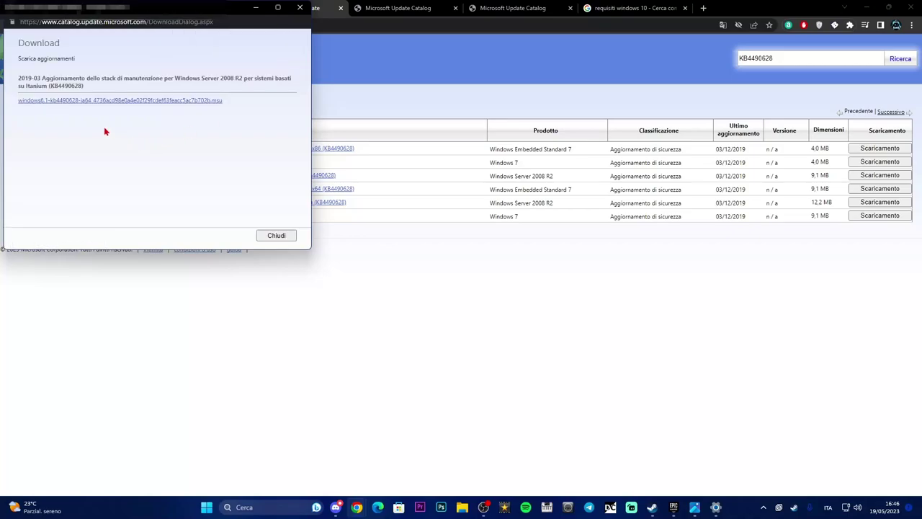
click(64, 103)
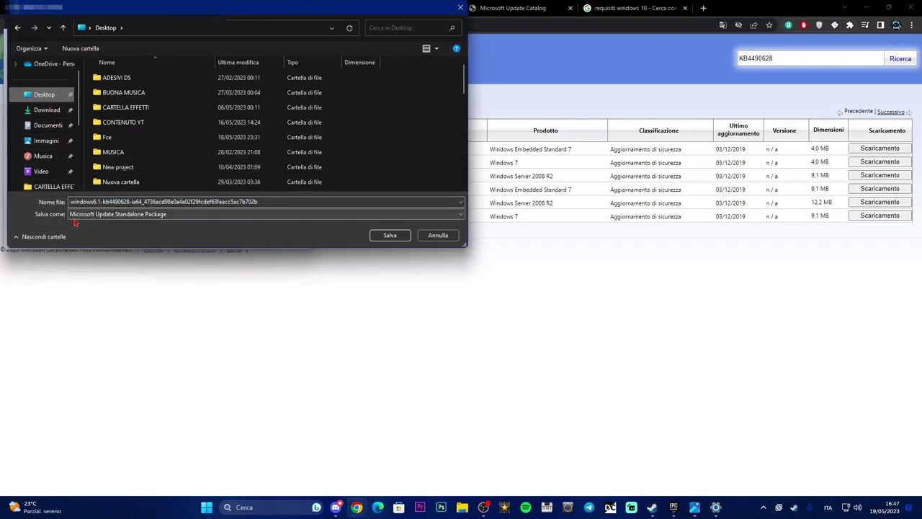
click(379, 235)
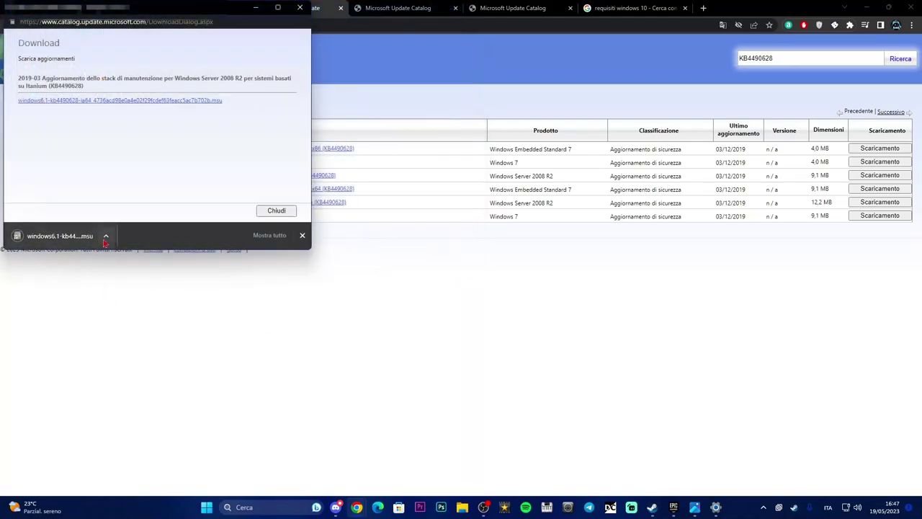
Try to install the downloaded KB4490628 package, and close the installer message and the download window
click(106, 235)
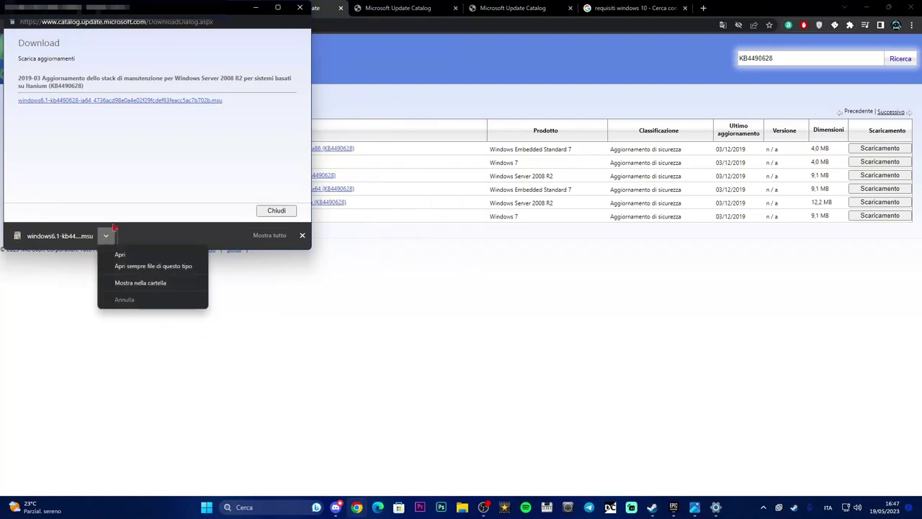
click(121, 258)
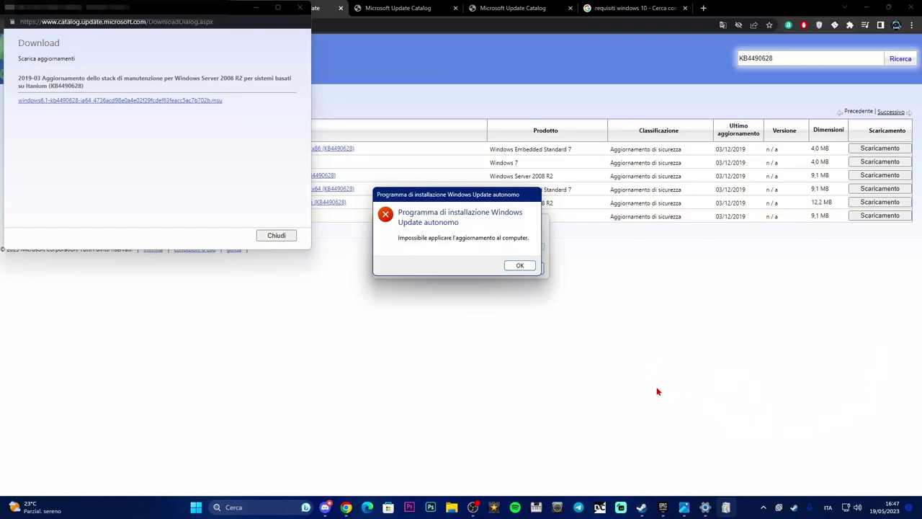
click(519, 266)
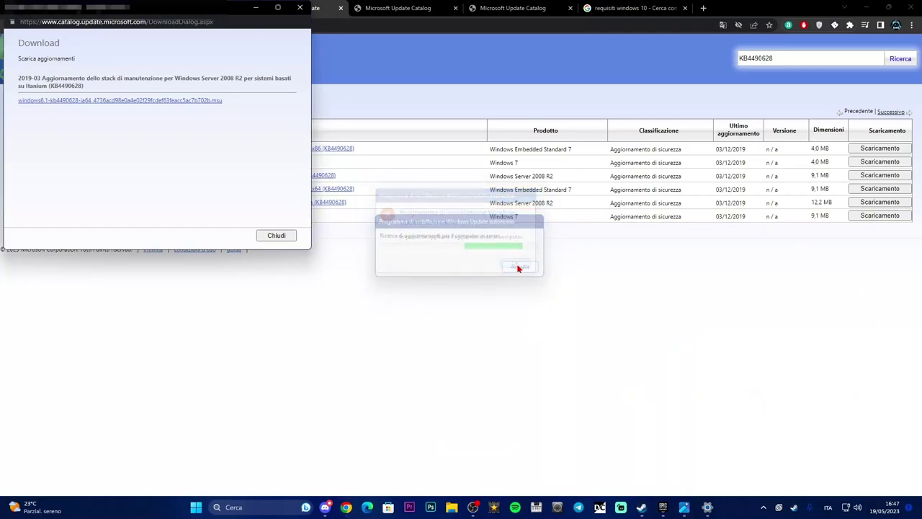
click(301, 8)
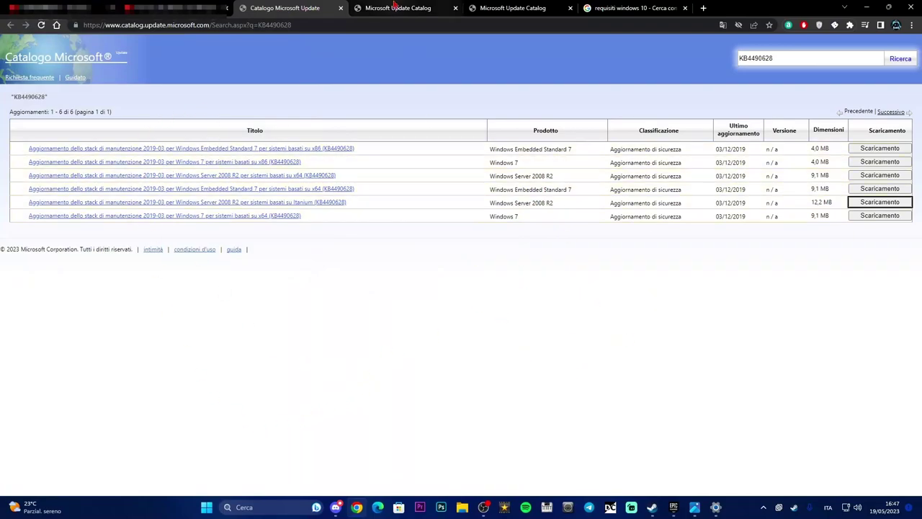
Compare the update listings for KB4474419 and KB4490628, finishing on the KB4536952 page
click(394, 7)
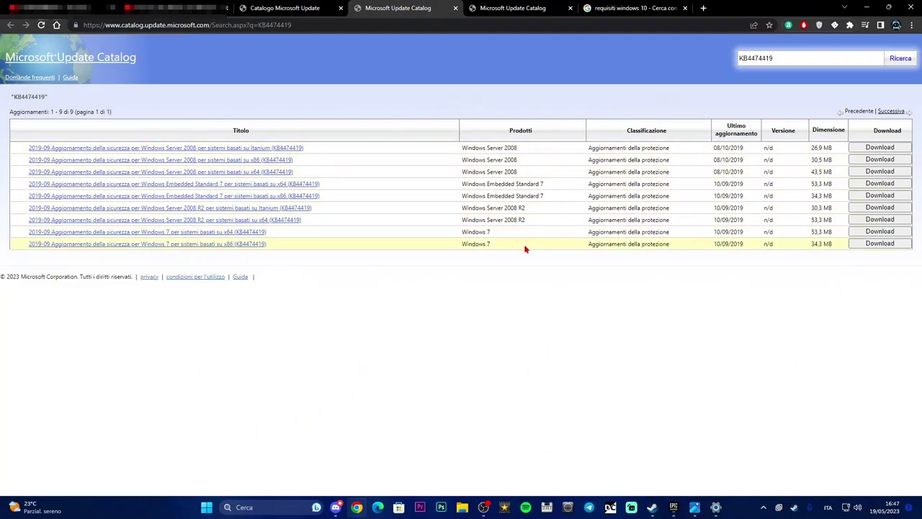
click(289, 8)
click(383, 6)
click(288, 7)
click(389, 7)
click(507, 9)
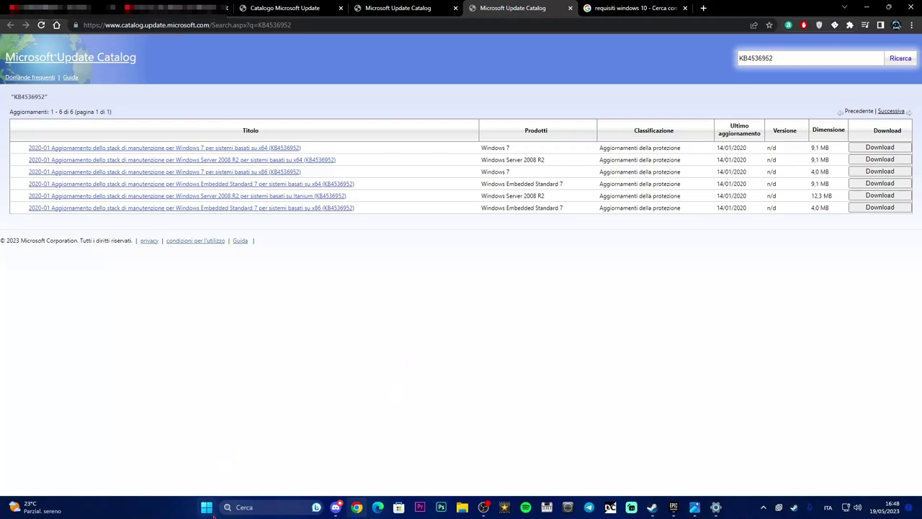
Locate the restart option among the system's power options and dismiss them without restarting
key(super)
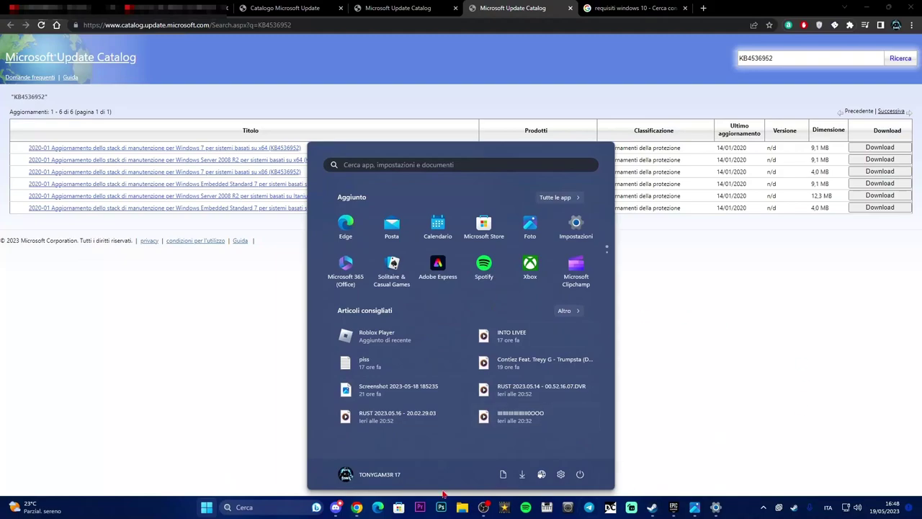
click(587, 480)
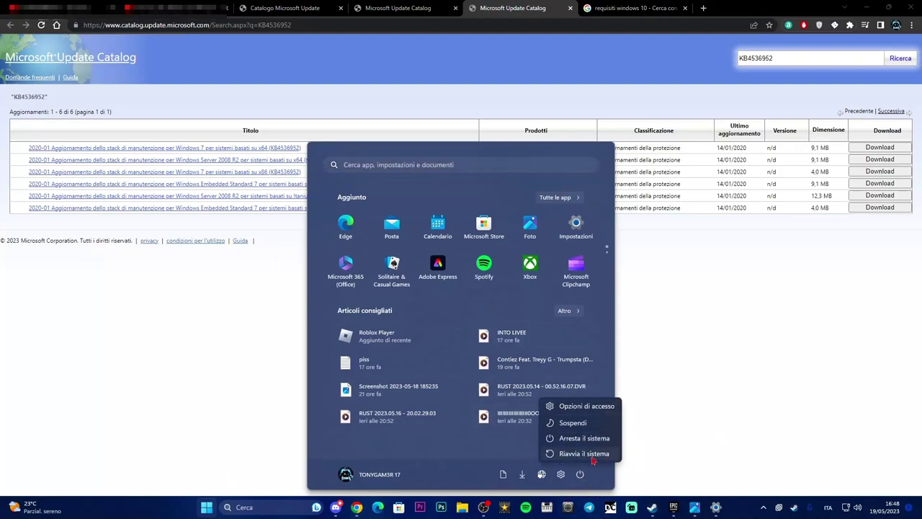
click(686, 415)
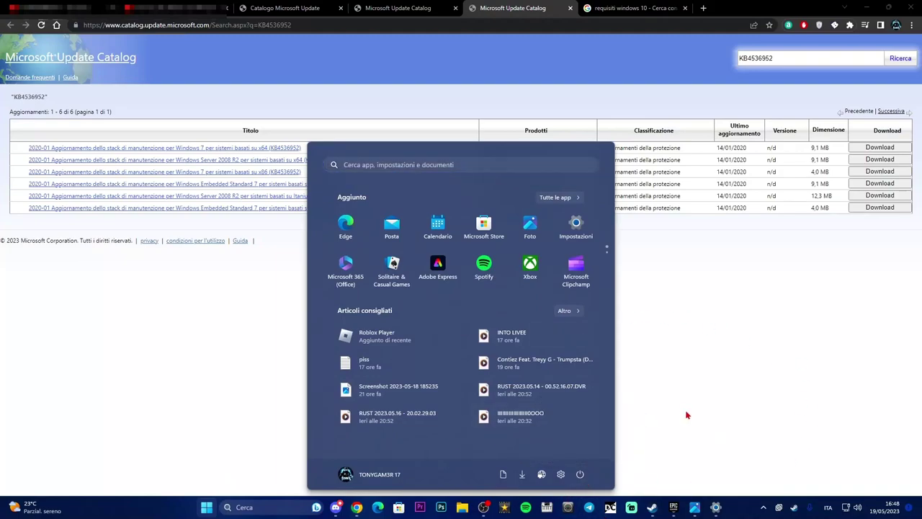
click(686, 415)
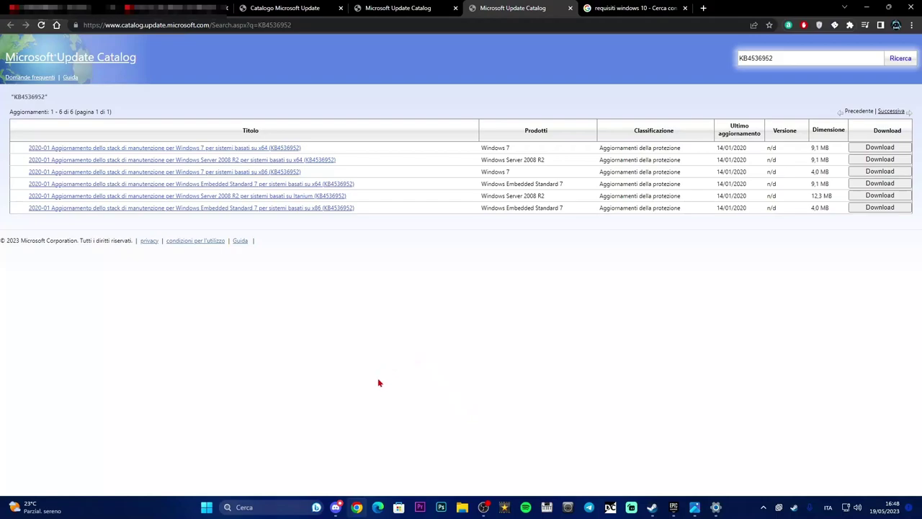
Search Windows for Roblox Player, run it as administrator and approve the elevation request
click(251, 506)
text(r)
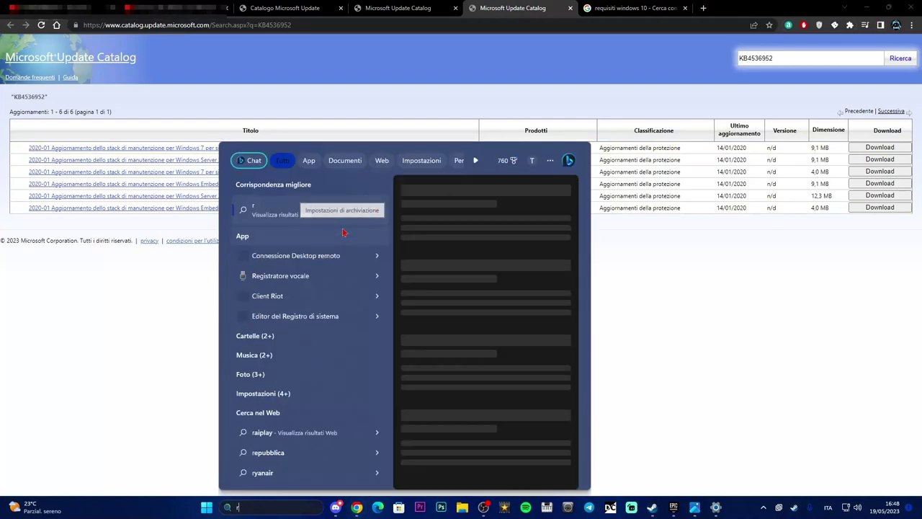
text(oblox Player)
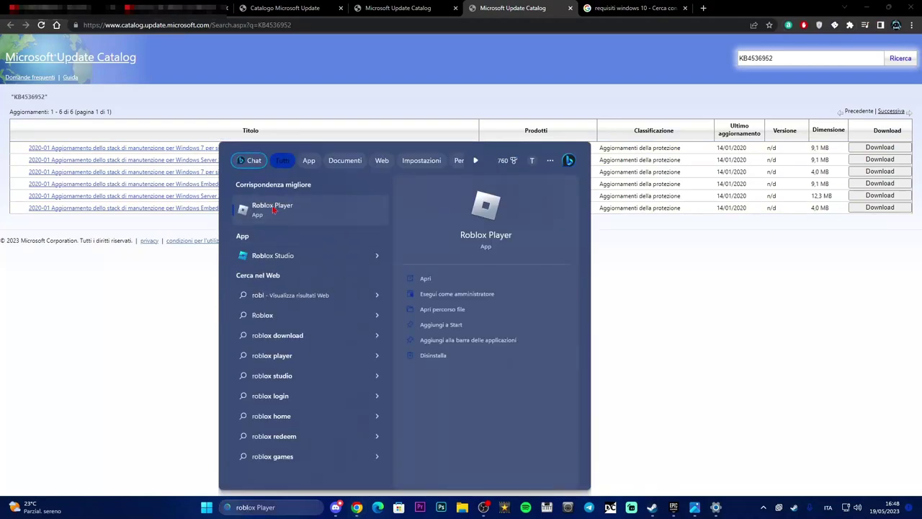
right_click(277, 209)
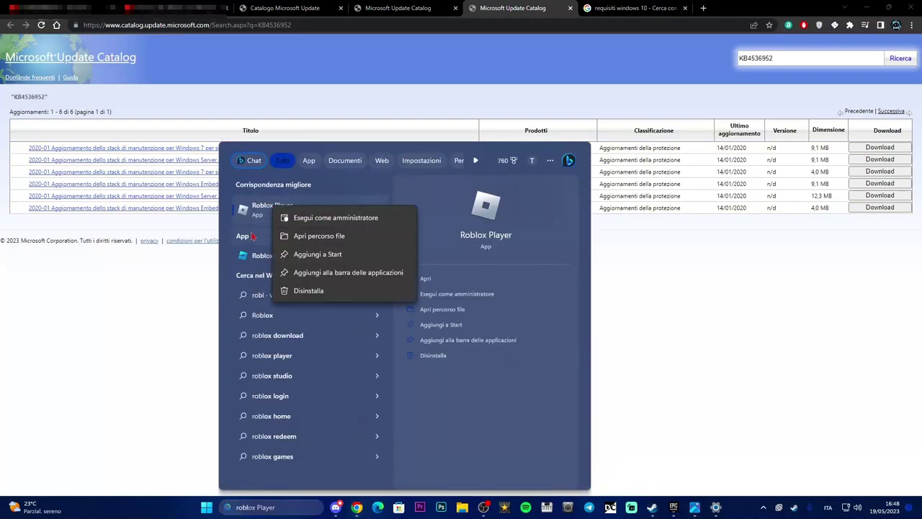
click(324, 218)
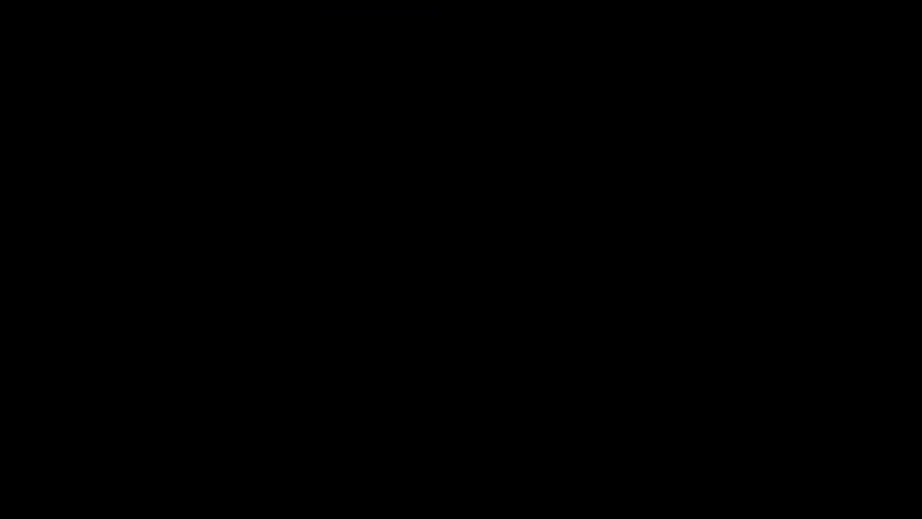
click(447, 303)
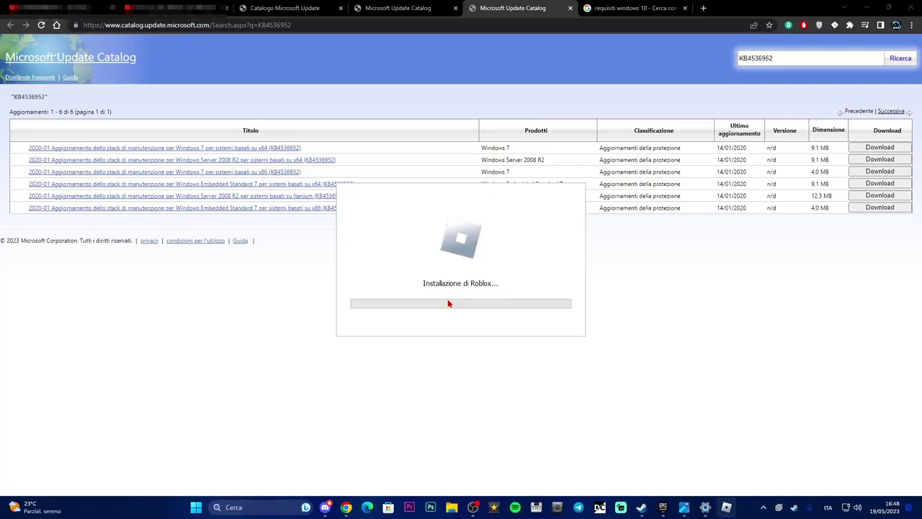